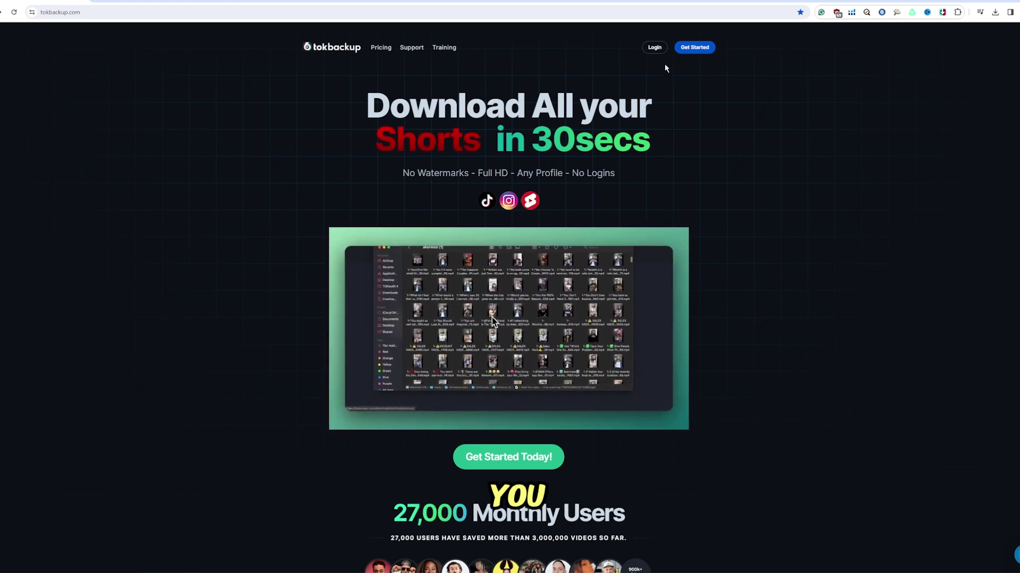
Open the TokBackup web app from the tokbackup.com homepage
left_click(655, 47)
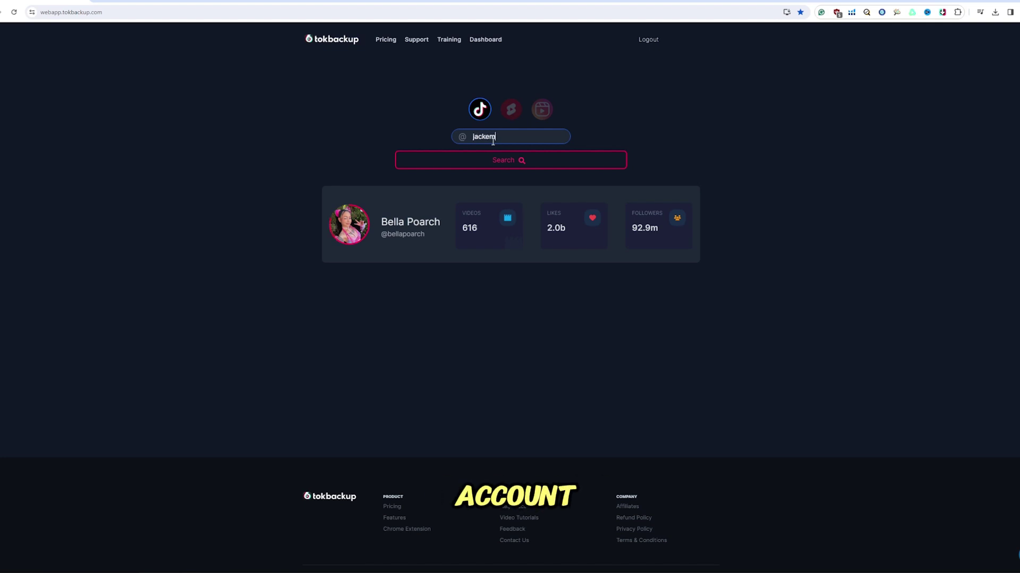
left_click(545, 161)
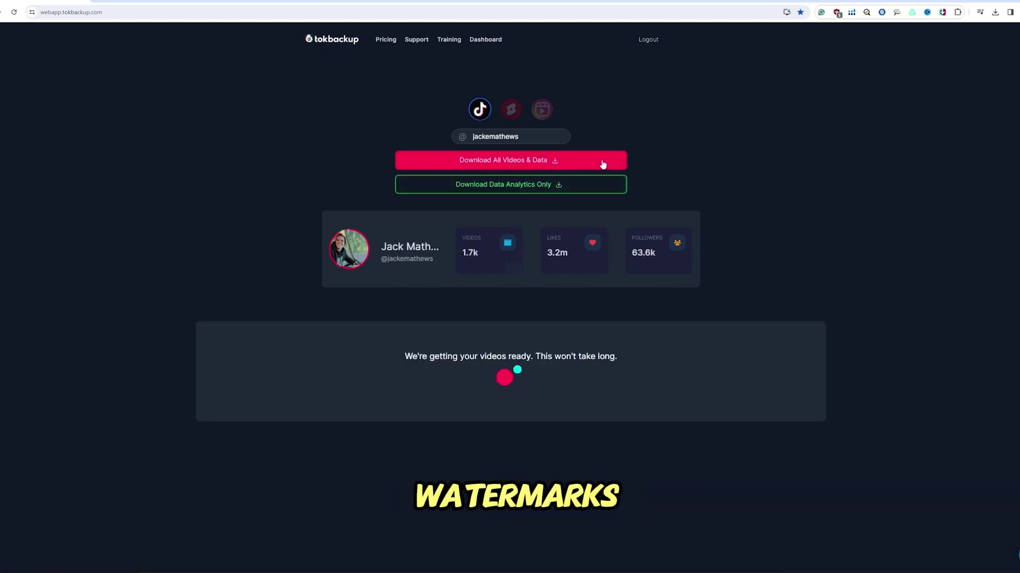
left_click(487, 171)
scroll(528, 455, "down", 3)
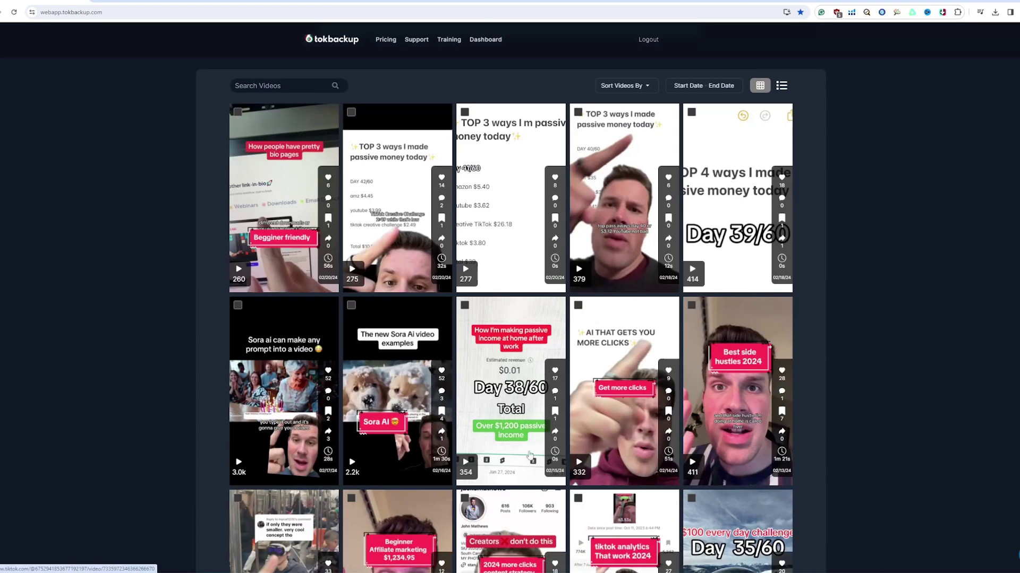
scroll(680, 324, "down", 5)
scroll(753, 198, "down", 5)
scroll(753, 198, "down", 2)
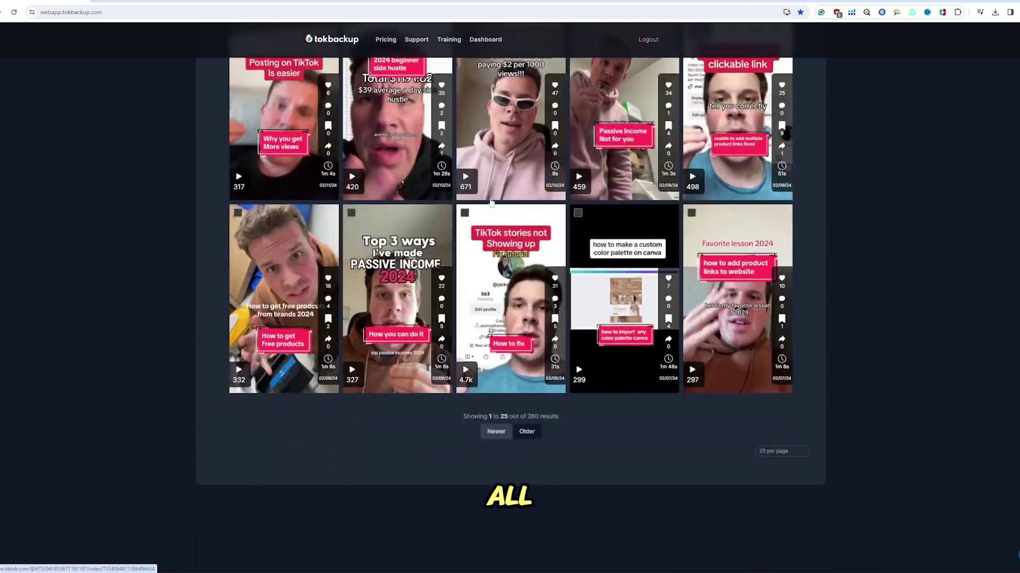
scroll(753, 199, "up", 5)
scroll(558, 191, "up", 6)
scroll(333, 179, "up", 3)
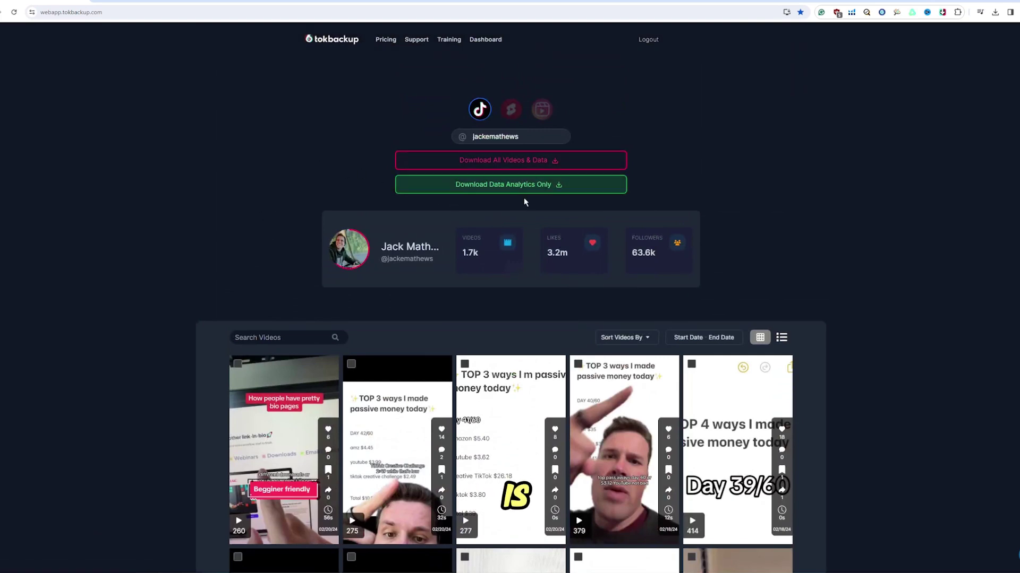
left_click(492, 191)
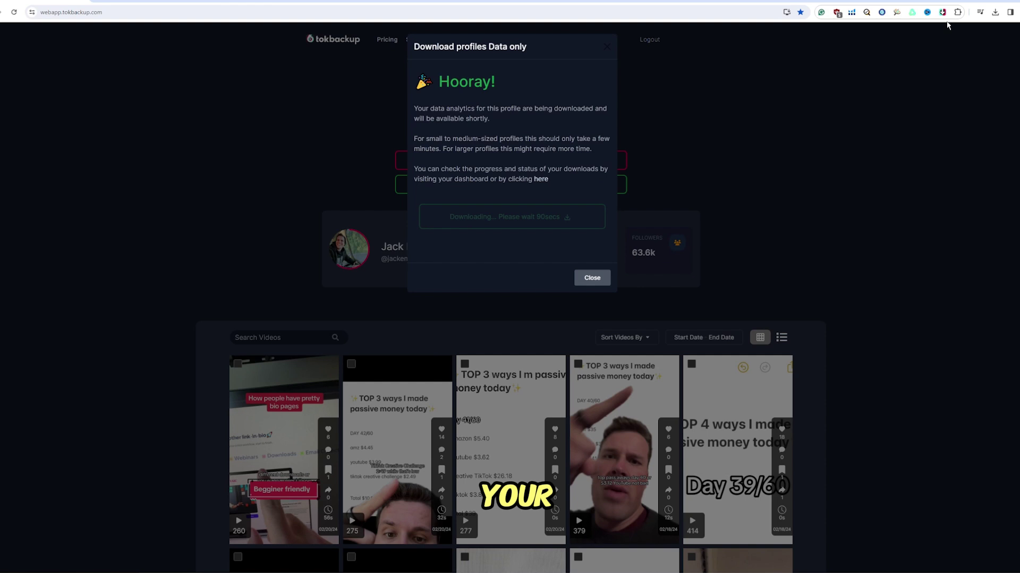
left_click(511, 299)
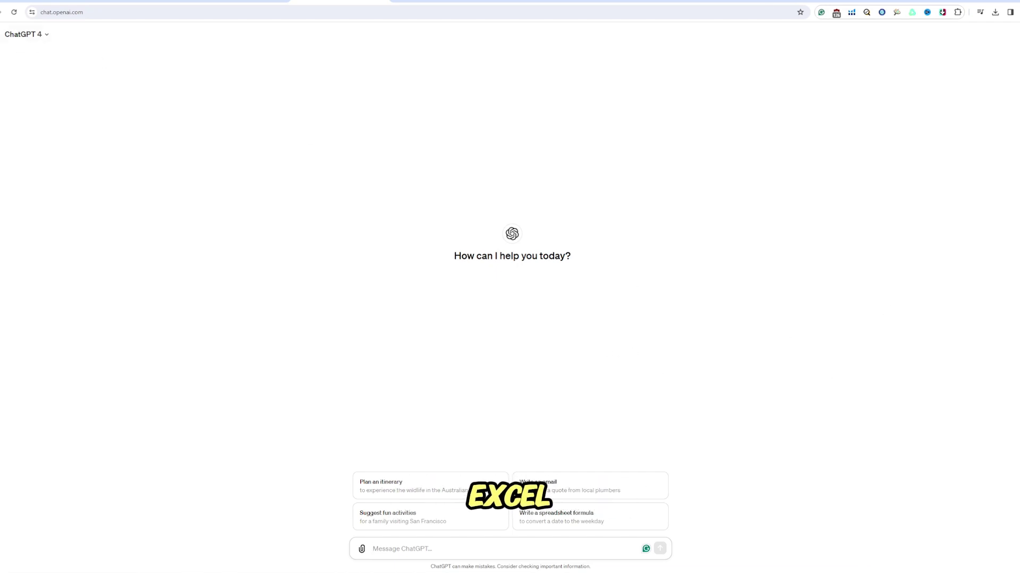
left_click_drag(0, 319, 516, 338)
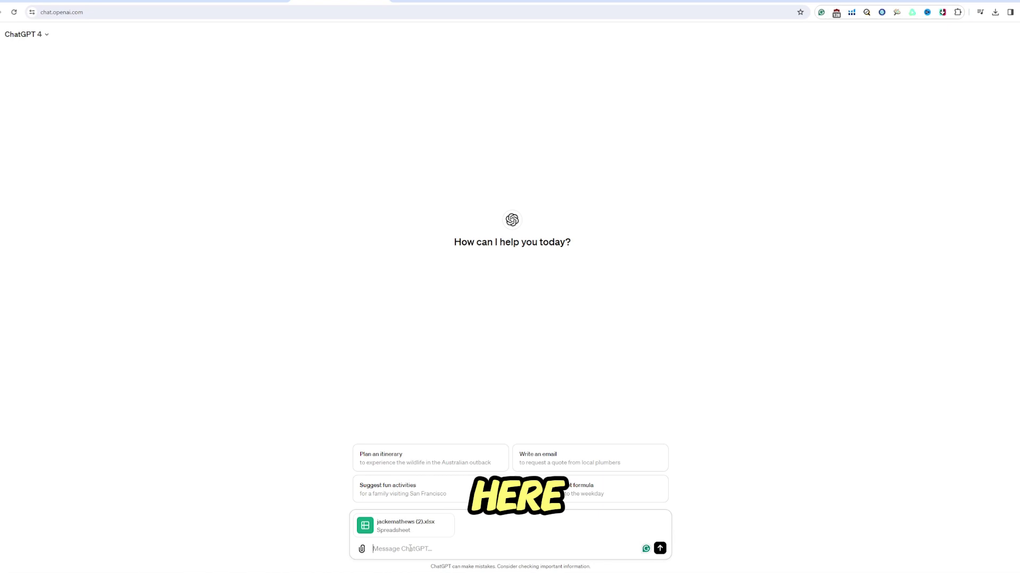
key("ctrl+v")
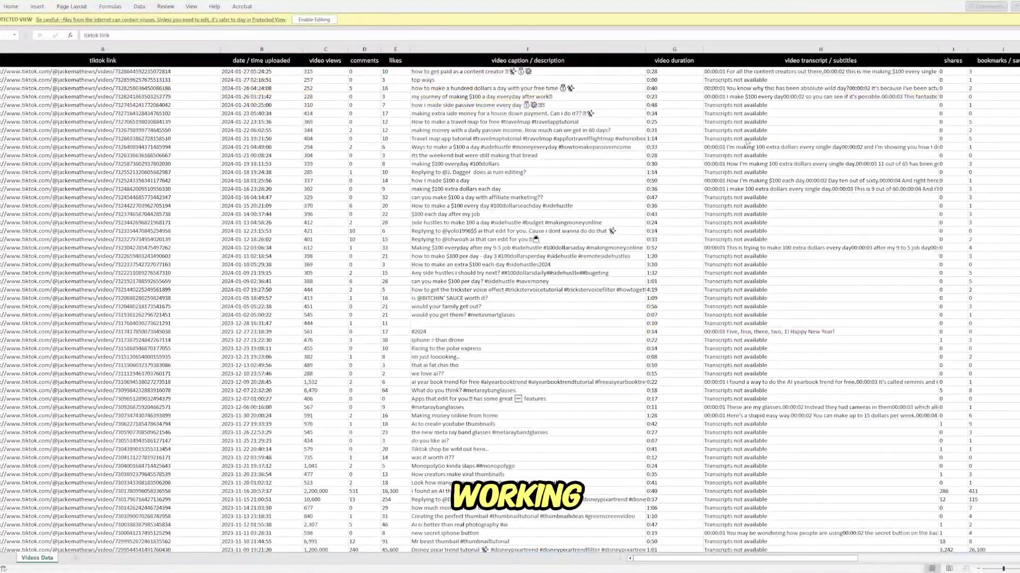
scroll(768, 408, "down", 4)
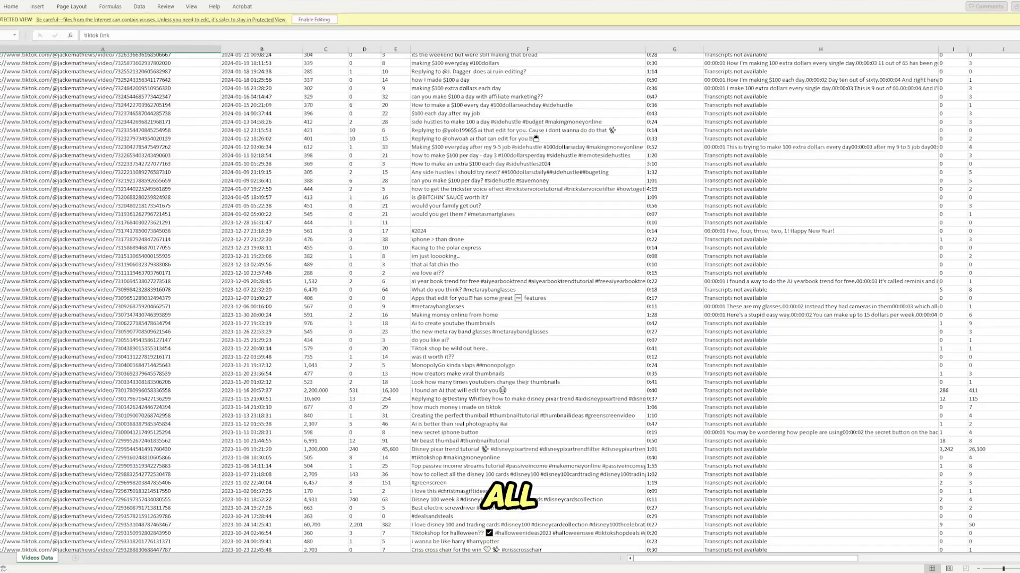
scroll(510, 303, "down", 10)
scroll(510, 303, "down", 10)
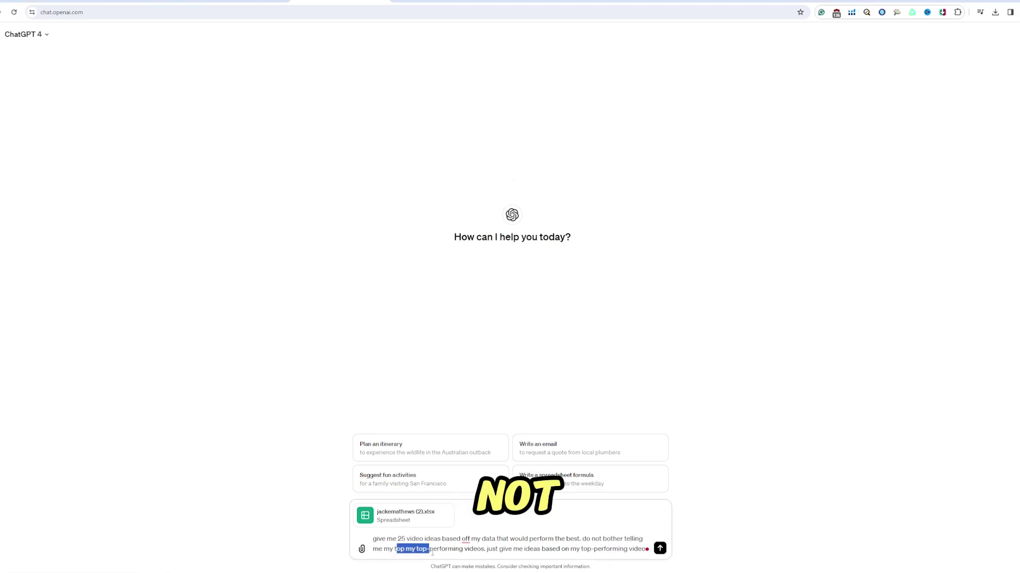
Check the prompt's repeated wording, then send it with the attached spreadsheet
left_click_drag(476, 554, 487, 553)
left_click(553, 550)
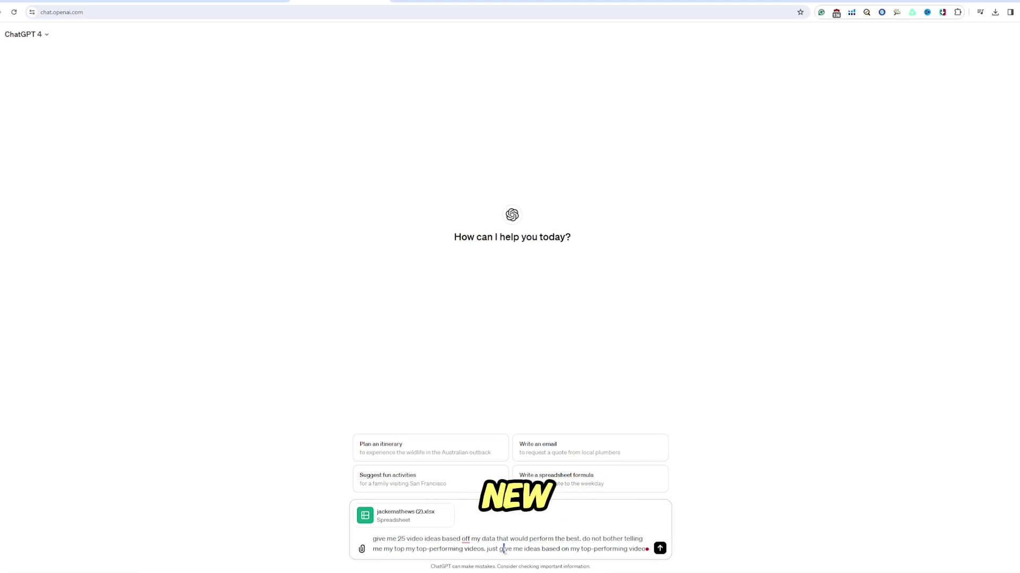
key("Return")
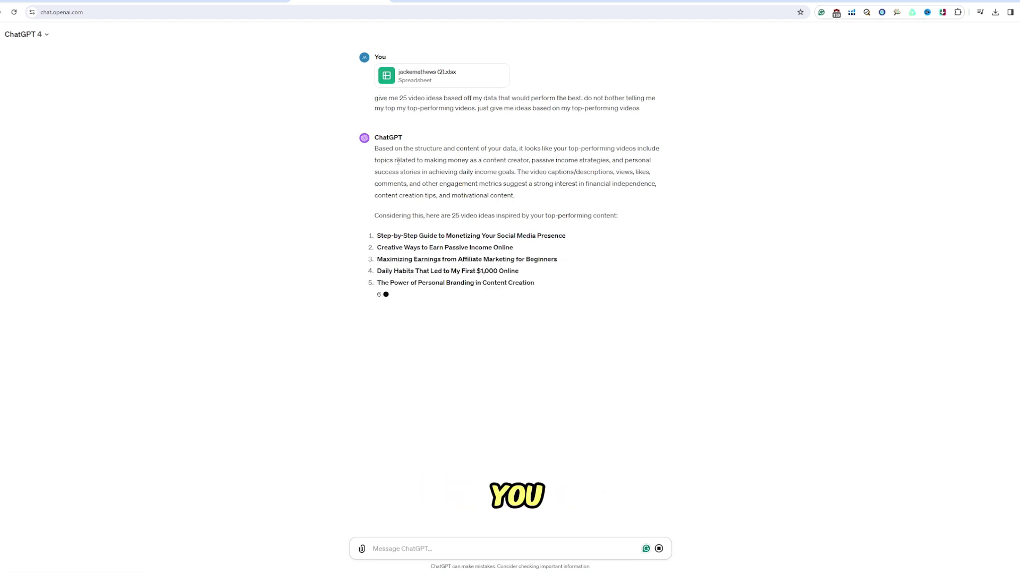
Read the streamed reply, highlighting the top-topics summary, the first ten ideas, and idea nine
left_click_drag(571, 200, 373, 148)
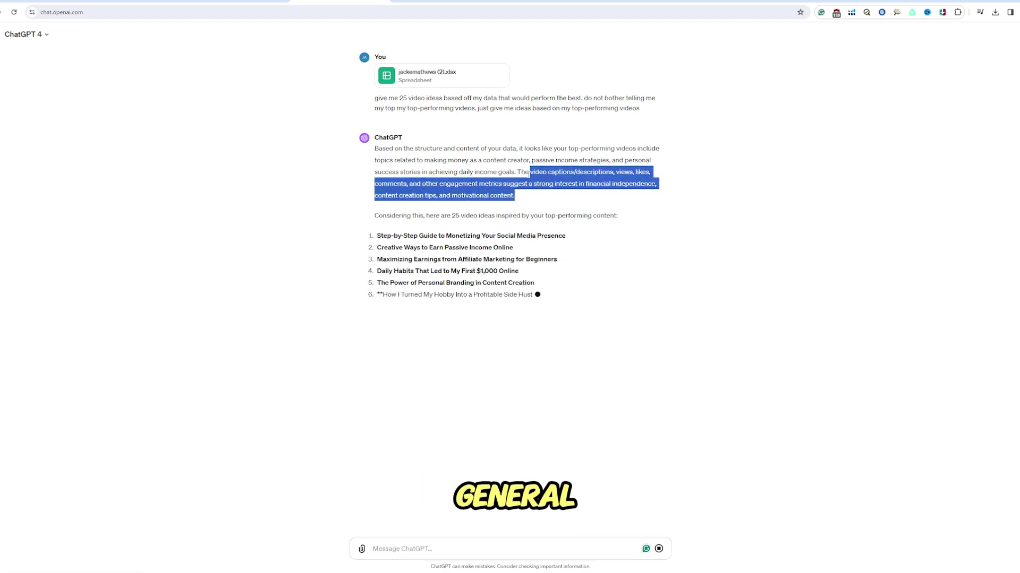
left_click(374, 148)
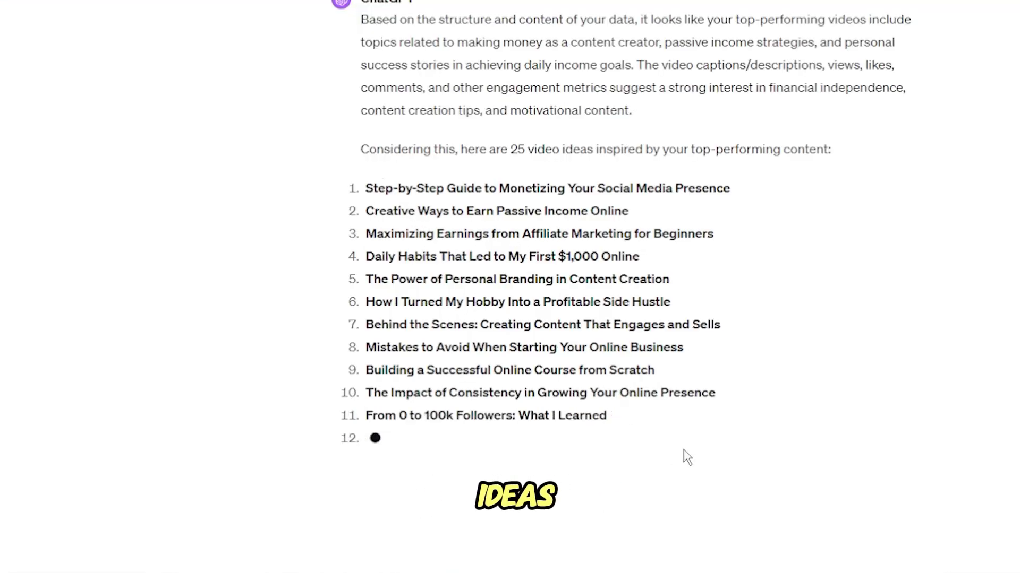
left_click_drag(385, 188, 607, 392)
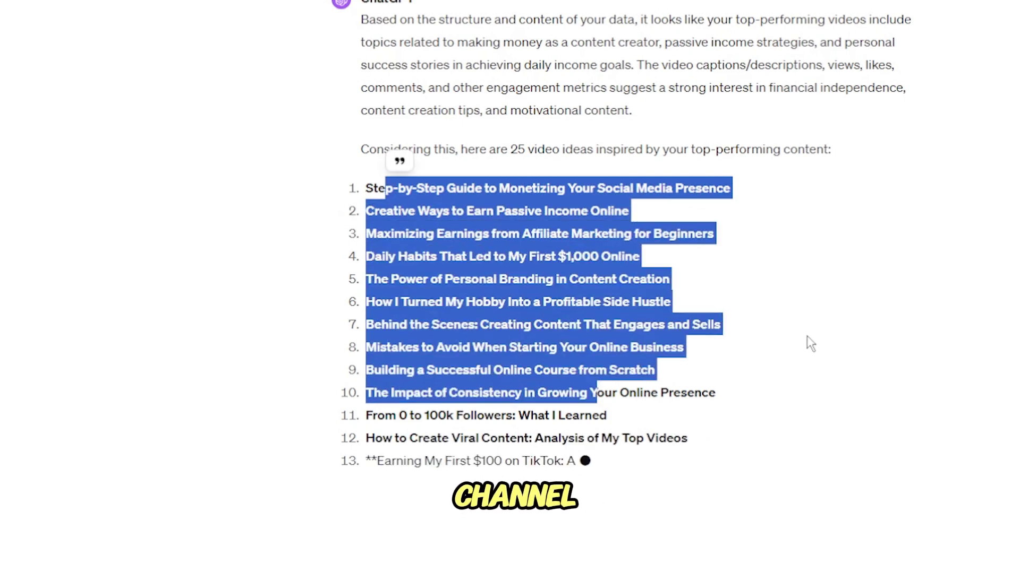
left_click(663, 437)
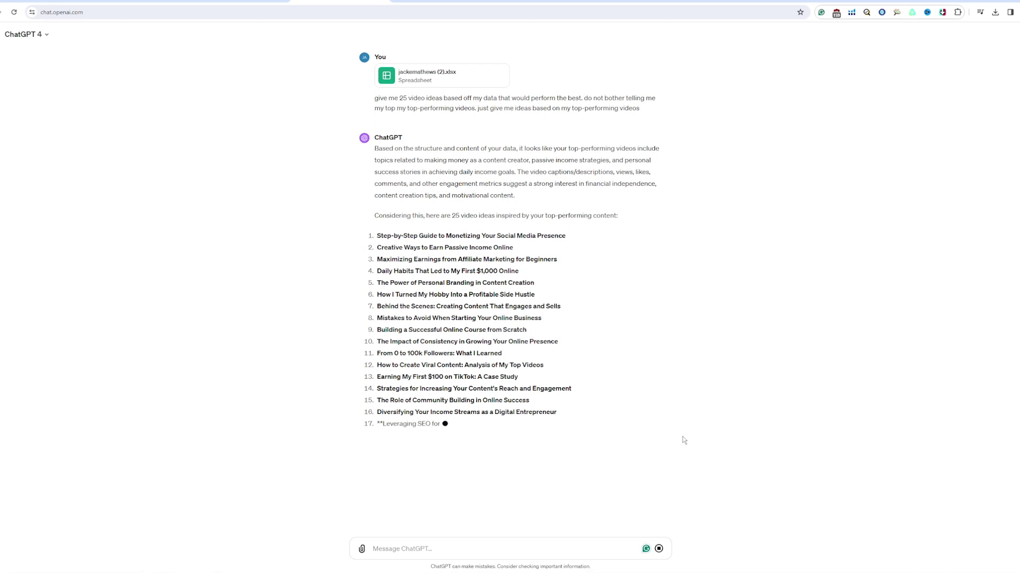
left_click_drag(396, 98, 407, 98)
left_click(490, 120)
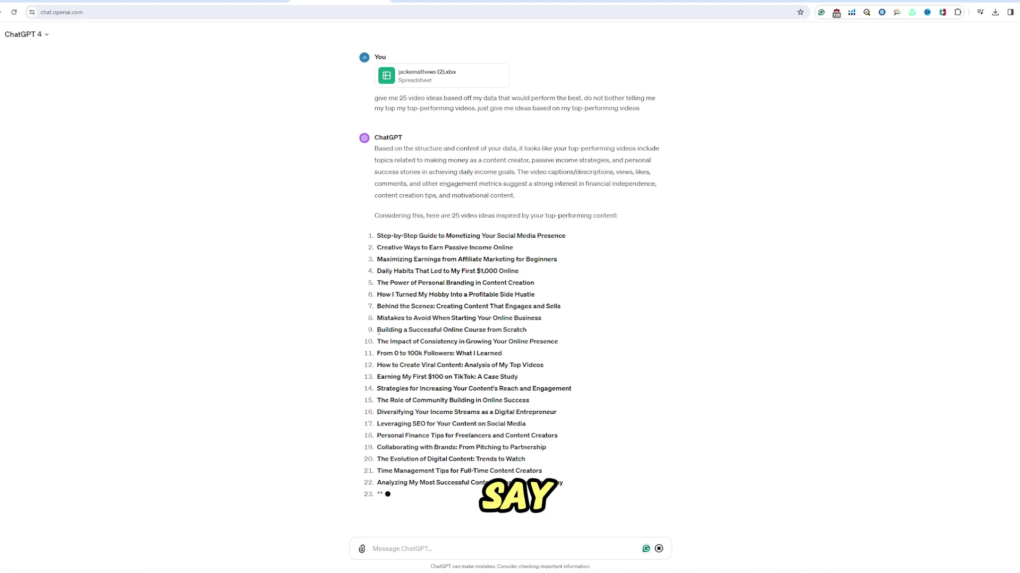
mouse_move(377, 332)
left_mouse_down()
mouse_move(495, 341)
mouse_move(525, 329)
left_mouse_up()
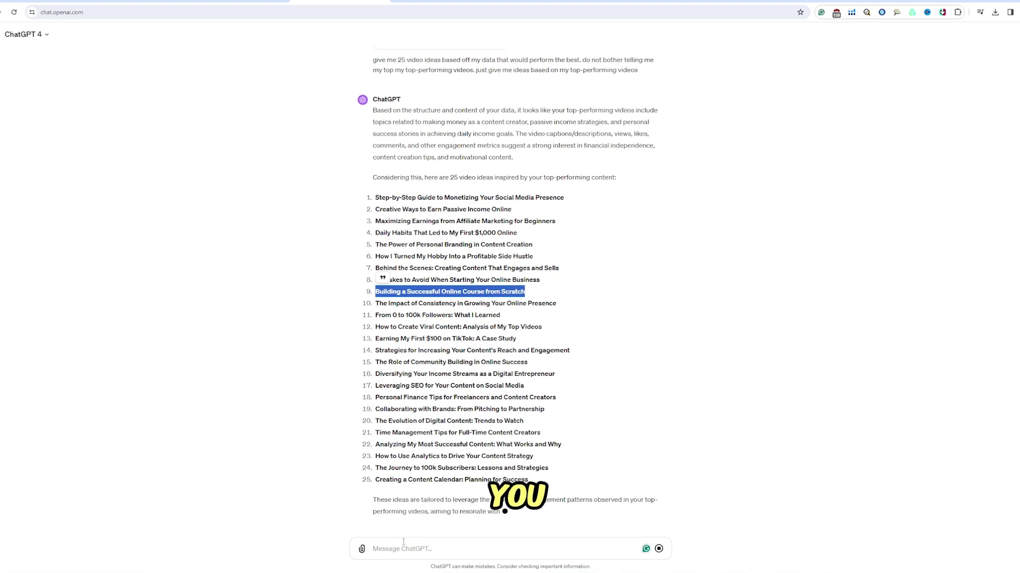
left_click(481, 337)
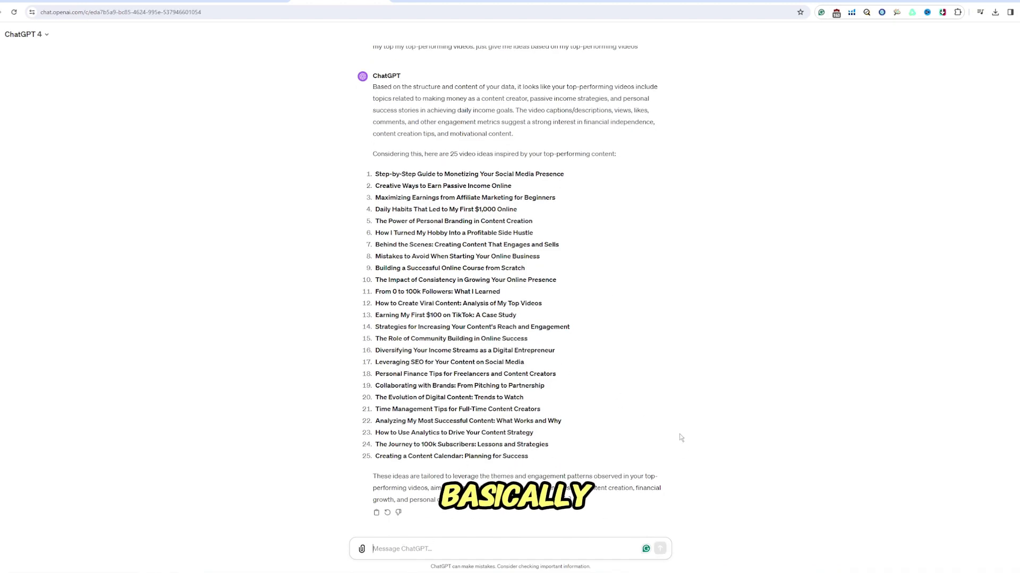
scroll(680, 434, "up", 1)
scroll(484, 418, "down", 1)
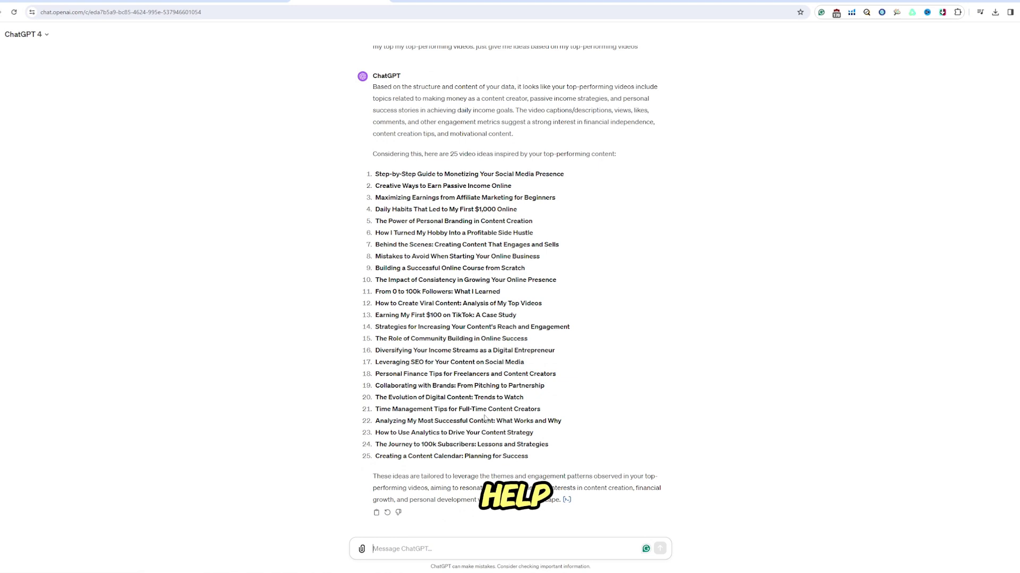